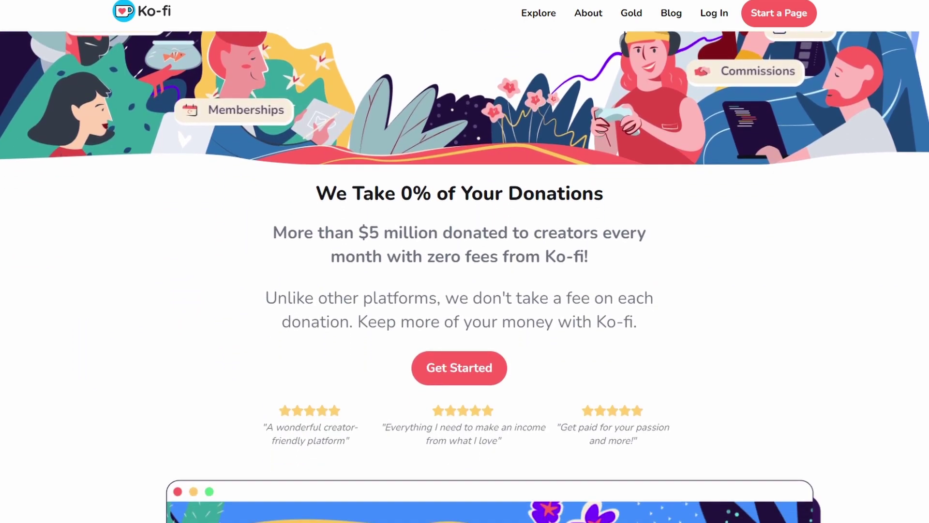
# Step: Scroll down the streamer.bot home page past the Streamer.bot v0.1.9 and TwitchSpeaker v0.0.48 downloads
pyautogui.scroll(-8, 464, 261)
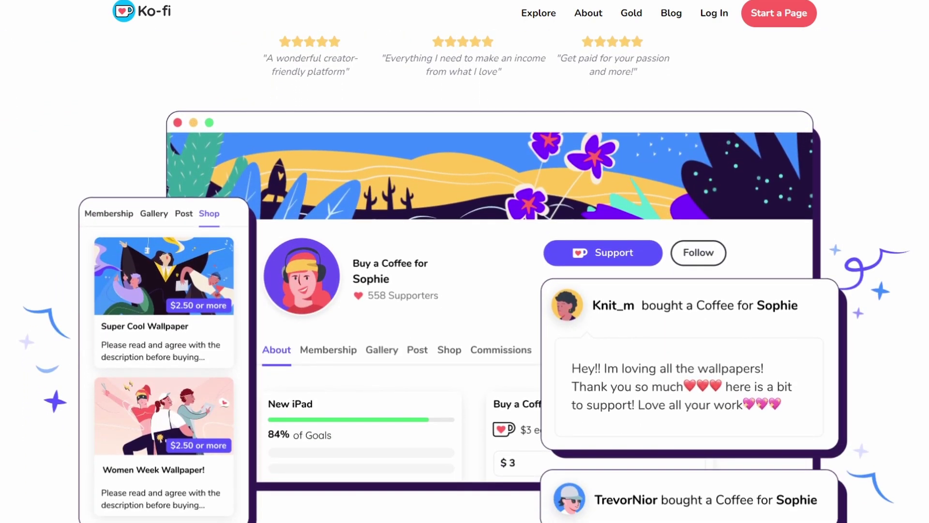
pyautogui.scroll(-8, 464, 261)
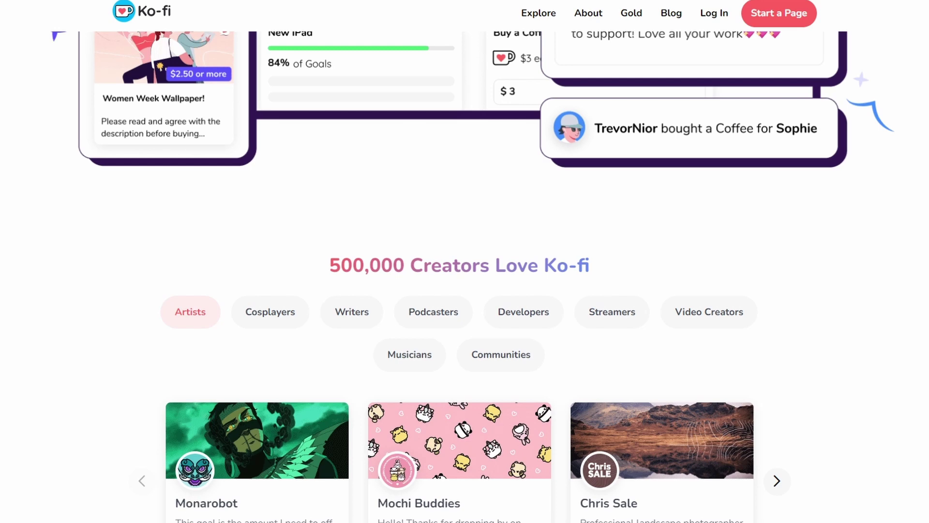
pyautogui.scroll(-8, 464, 262)
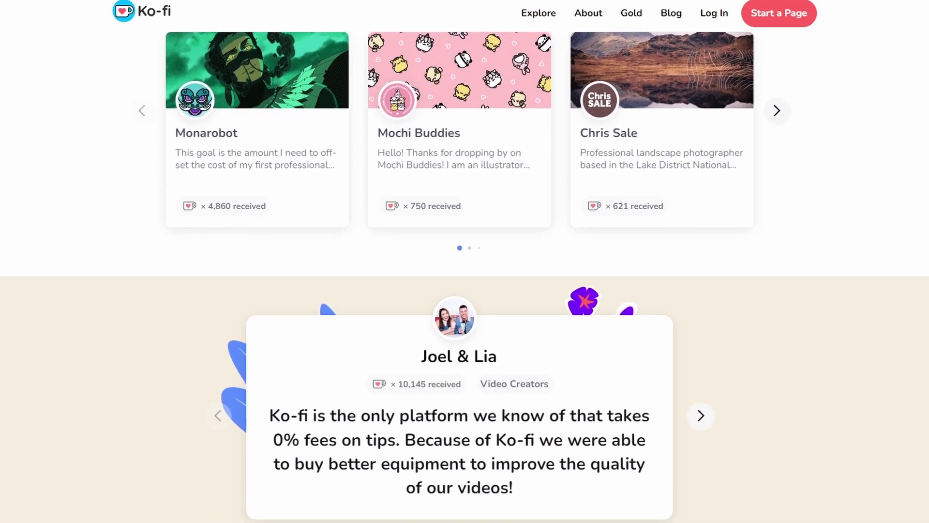
pyautogui.scroll(-8, 464, 261)
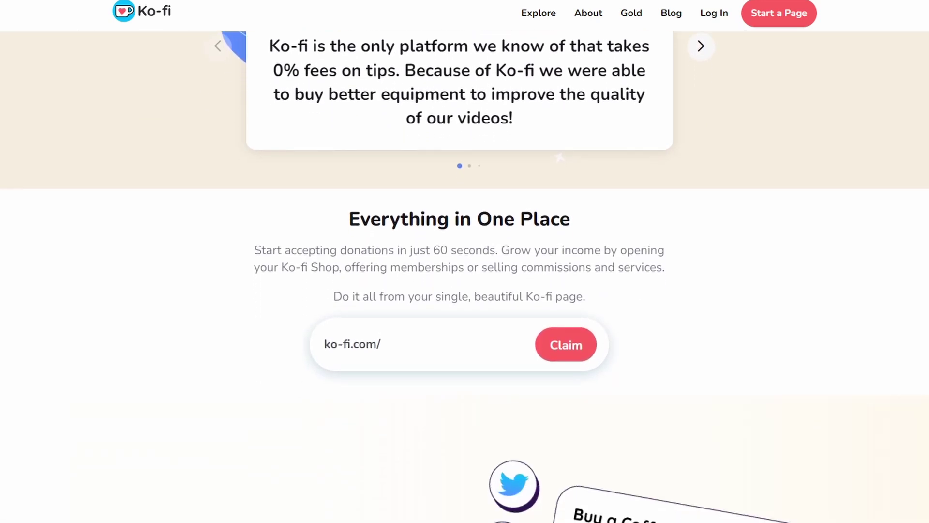
pyautogui.scroll(-8, 464, 261)
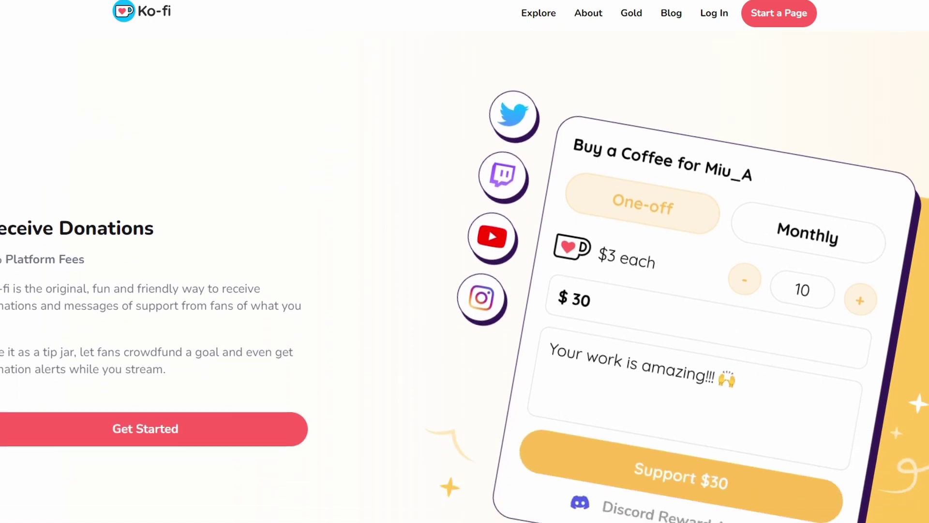
pyautogui.scroll(-5, 465, 262)
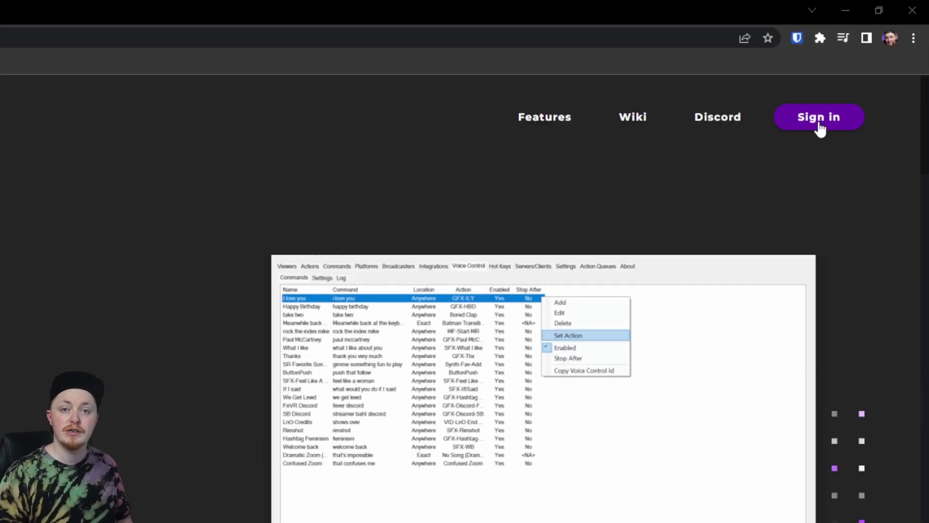
# Step: Sign in to streamer.bot and copy the Ko-Fi webhook URL from User Settings
pyautogui.click(820, 118)
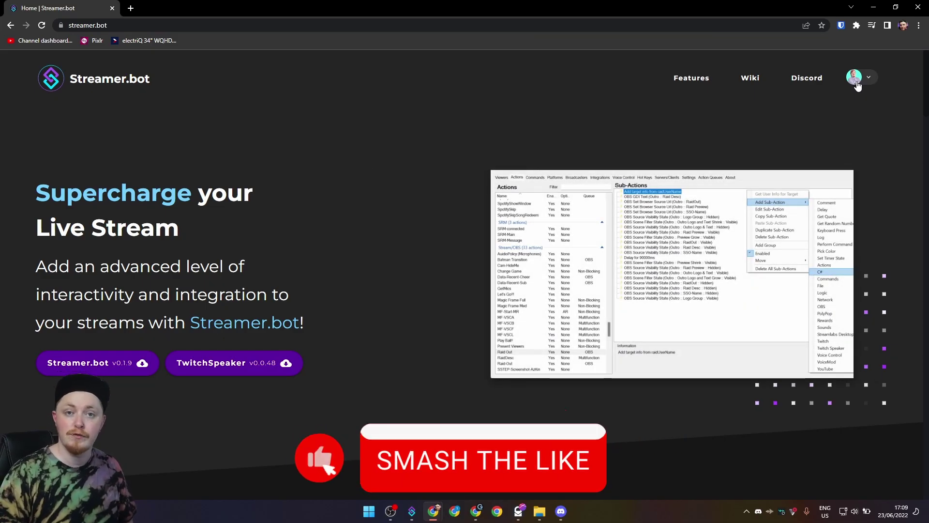
pyautogui.click(856, 78)
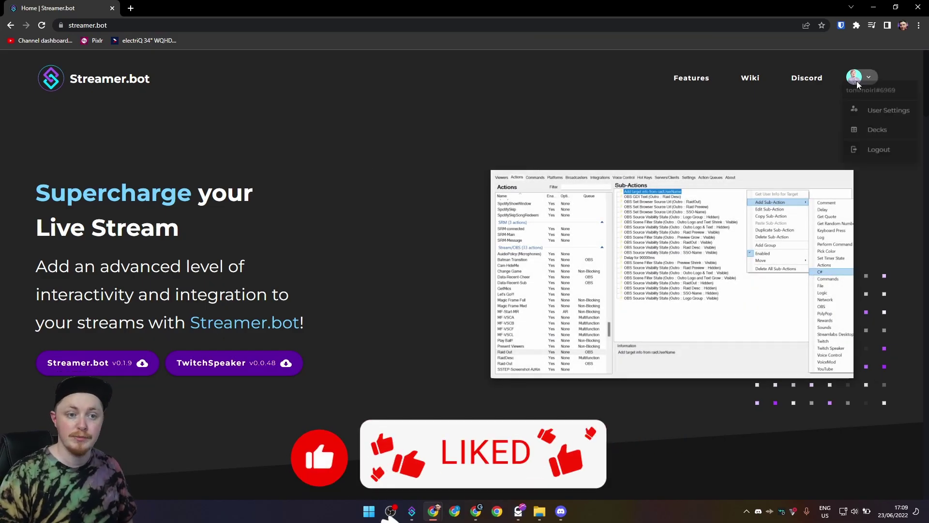
pyautogui.click(872, 118)
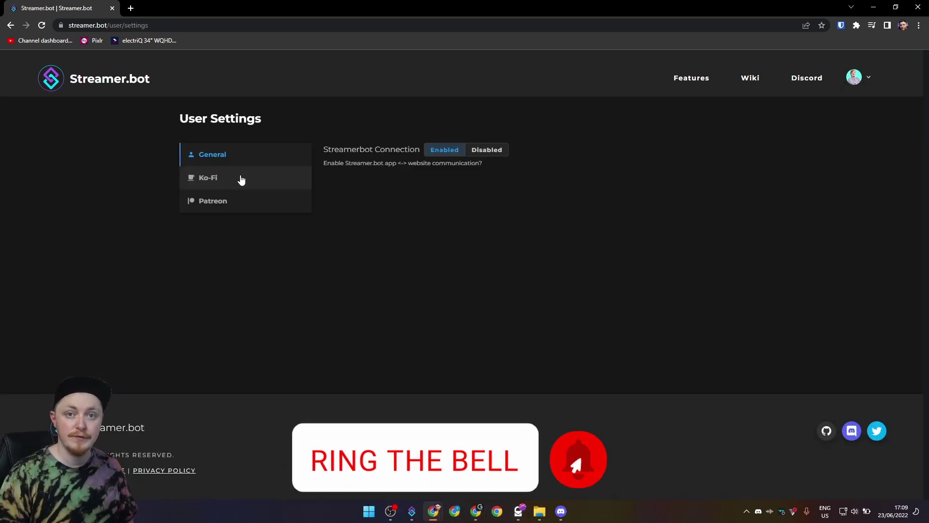
pyautogui.click(241, 180)
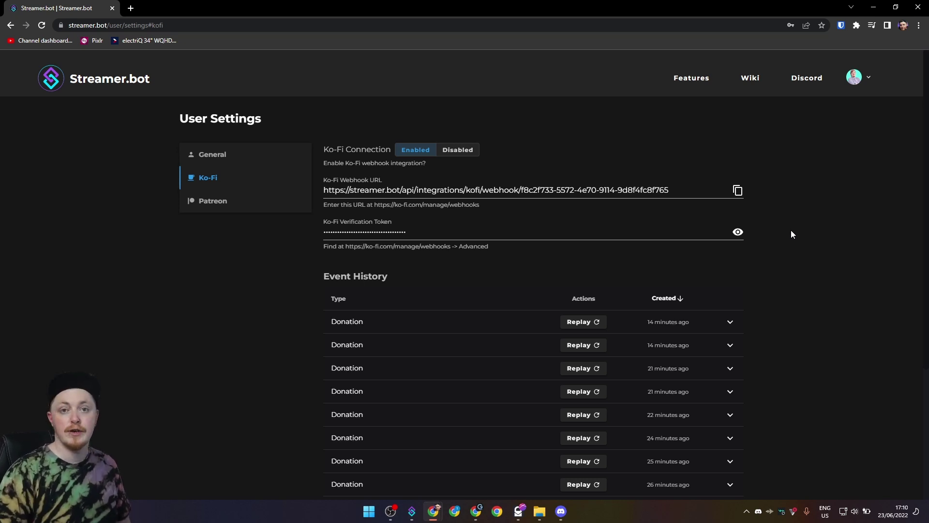
pyautogui.click(738, 190)
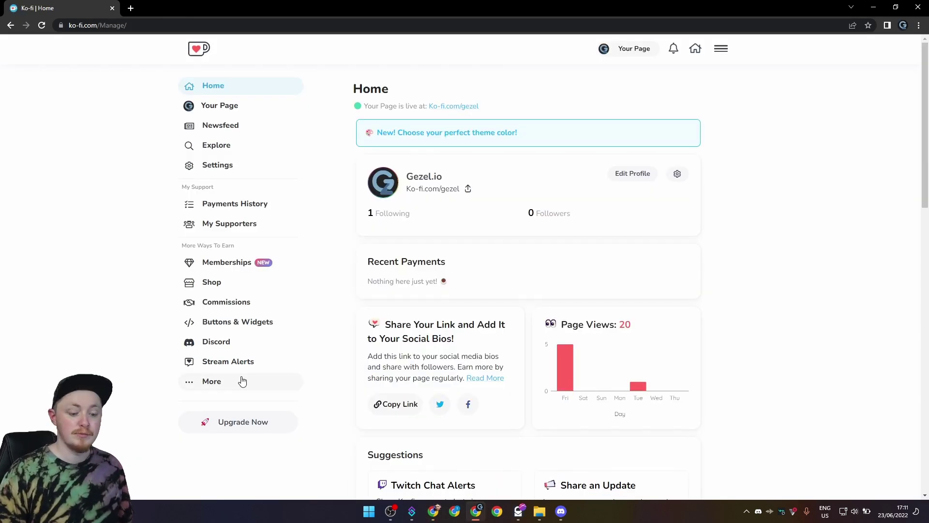
# Step: Open Ko-fi's API webhooks page and expand Advanced to reveal the verification token
pyautogui.click(242, 381)
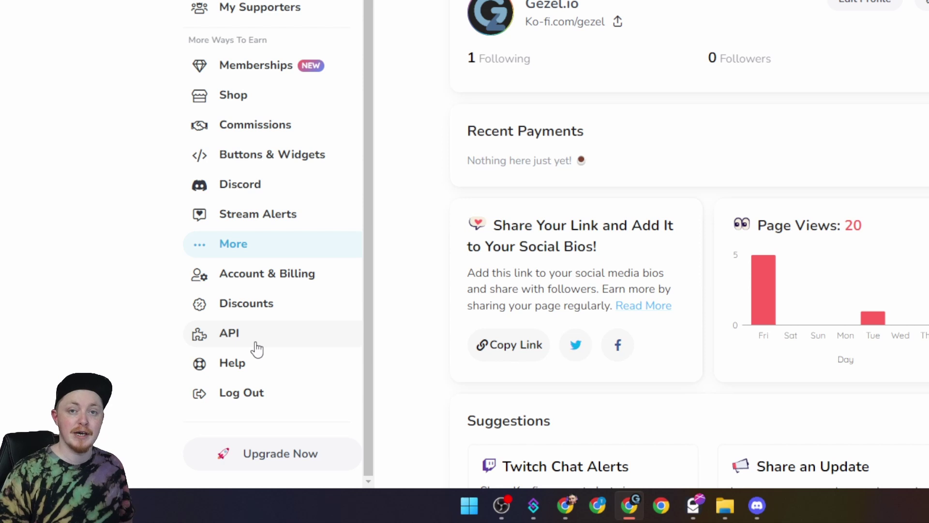
pyautogui.click(255, 342)
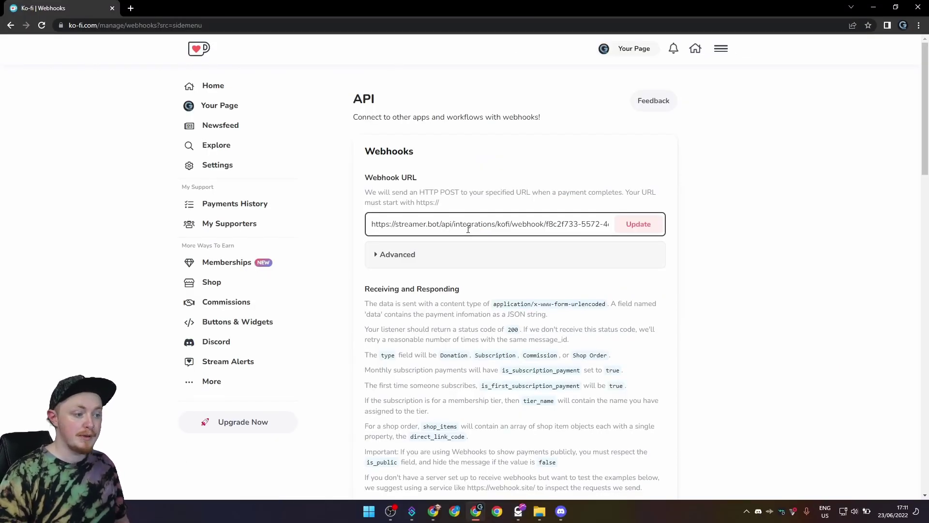
pyautogui.click(528, 255)
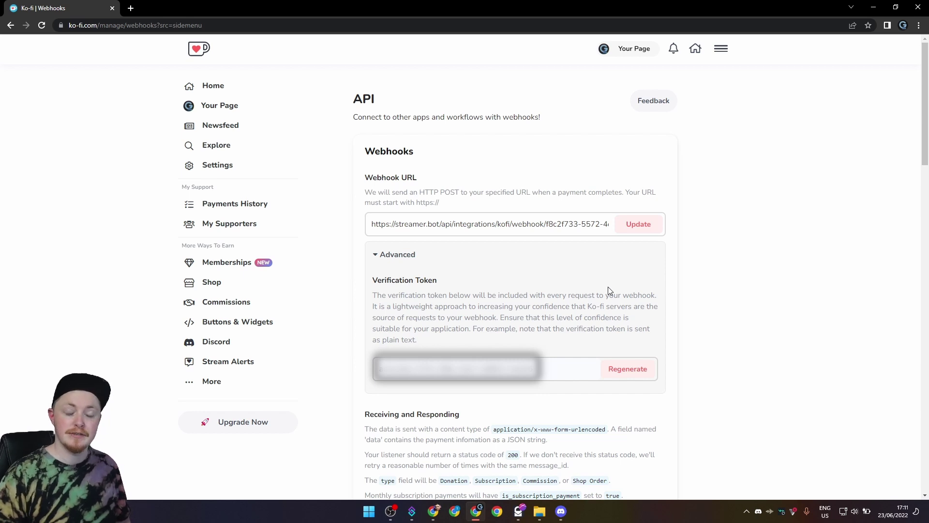
# Step: Select the value in Streamer.bot's Ko-Fi Verification Token field
pyautogui.hotkey('alt', 'Tab')
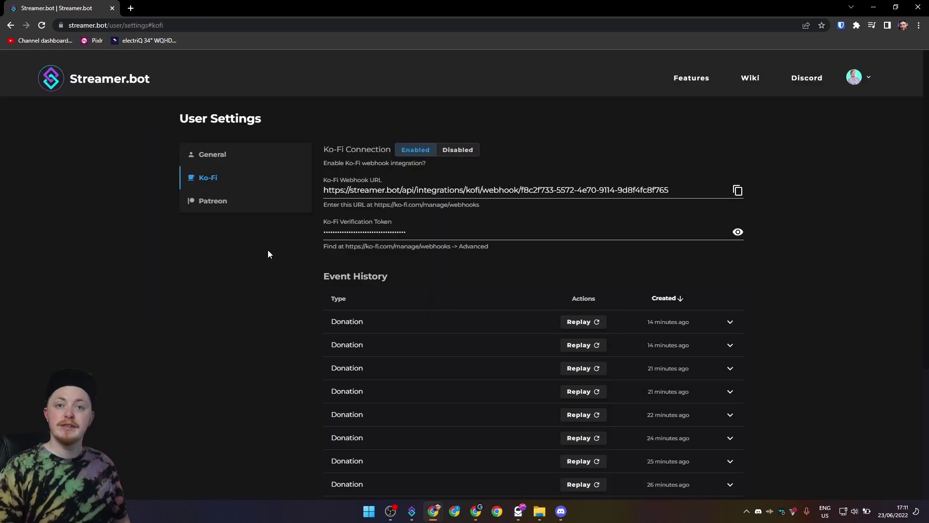
pyautogui.doubleClick(424, 233)
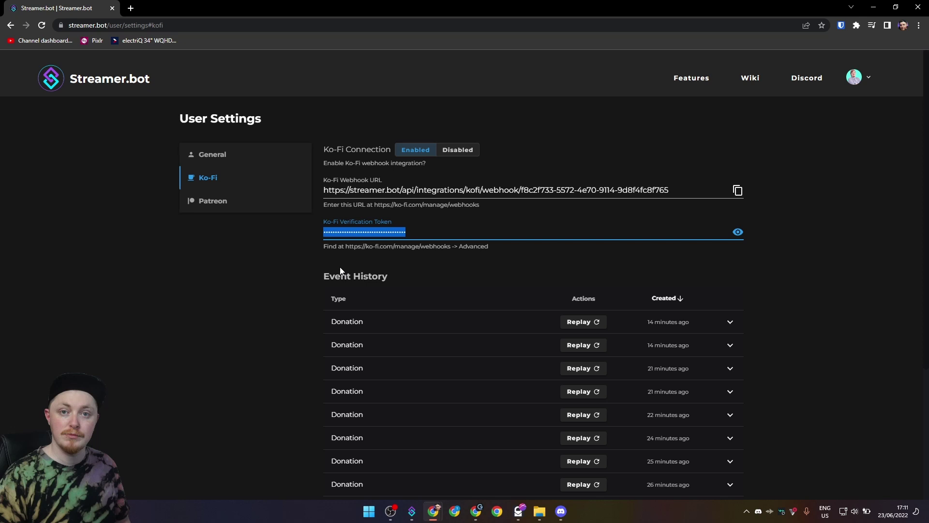
pyautogui.click(302, 262)
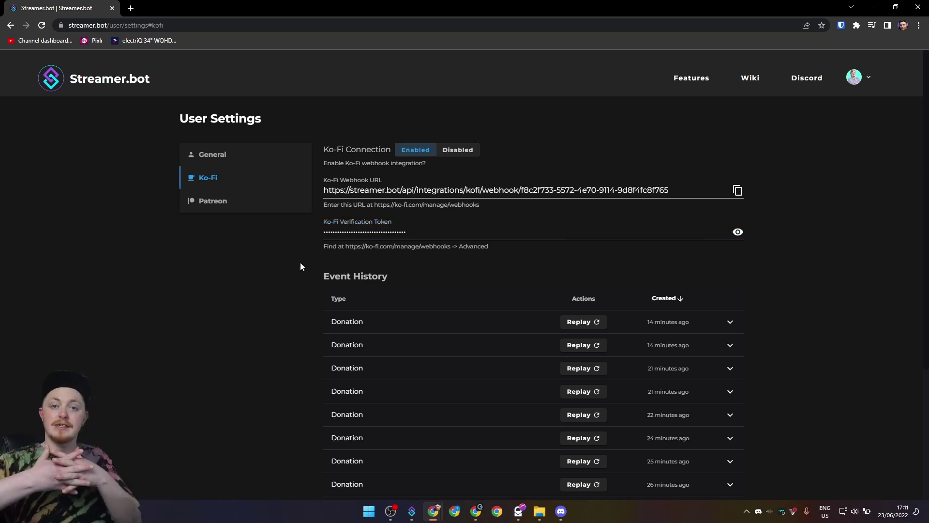
# Step: Review the Streamer.bot Website integration's Kofi event-to-Tip Alert mappings and Auto Connect settings
pyautogui.hotkey('alt', 'Tab')
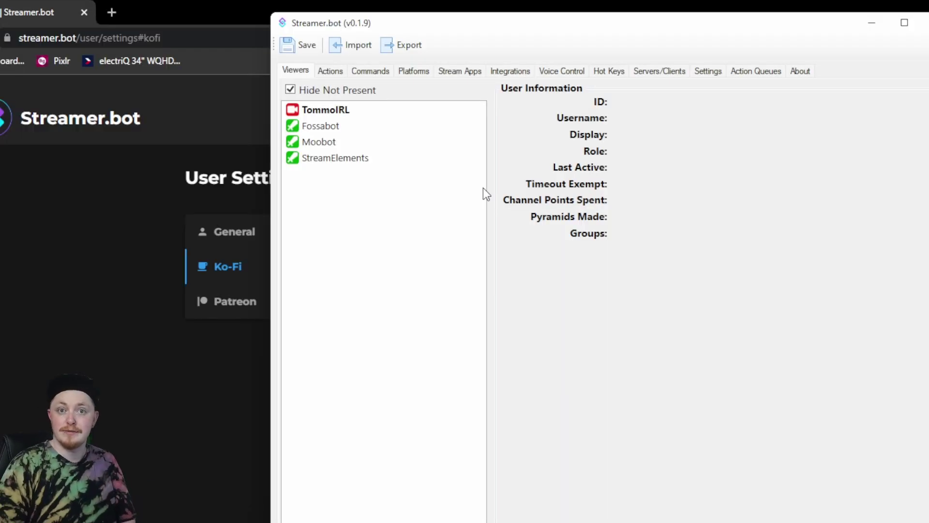
pyautogui.click(520, 75)
pyautogui.click(720, 92)
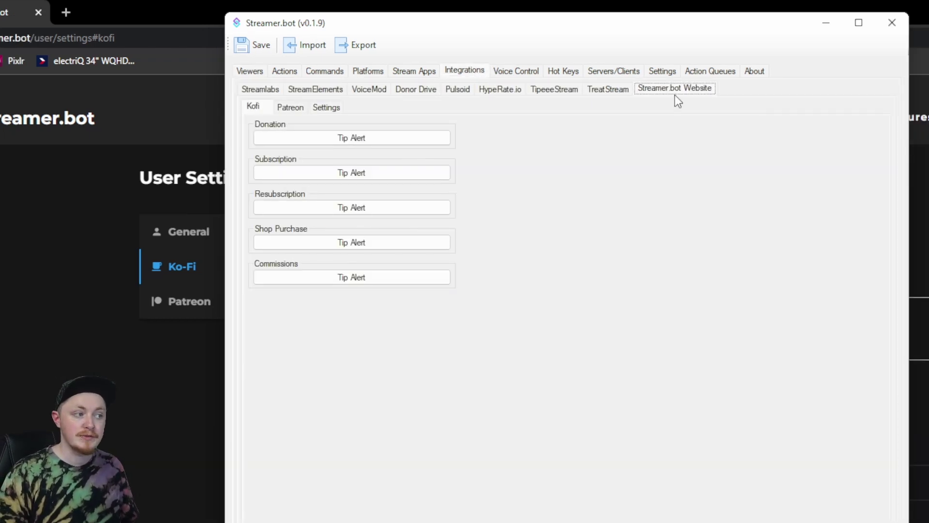
pyautogui.click(253, 106)
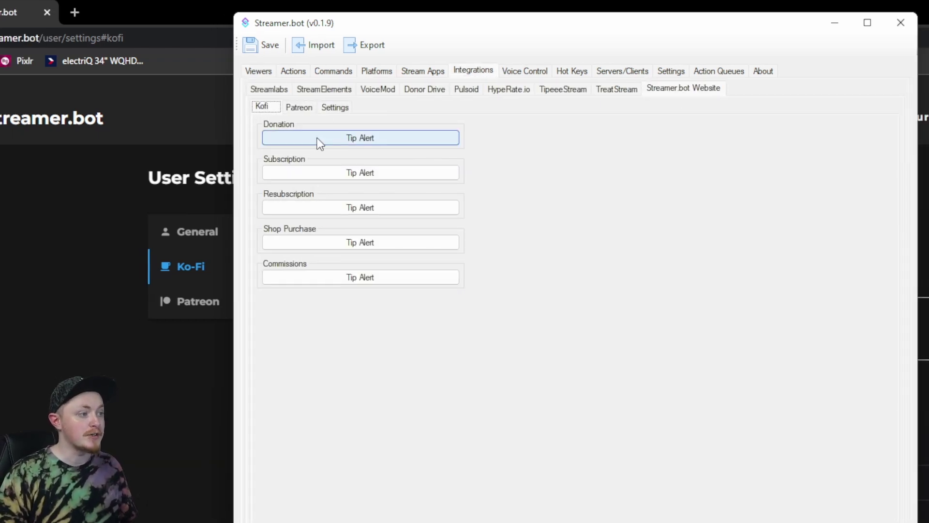
pyautogui.click(337, 110)
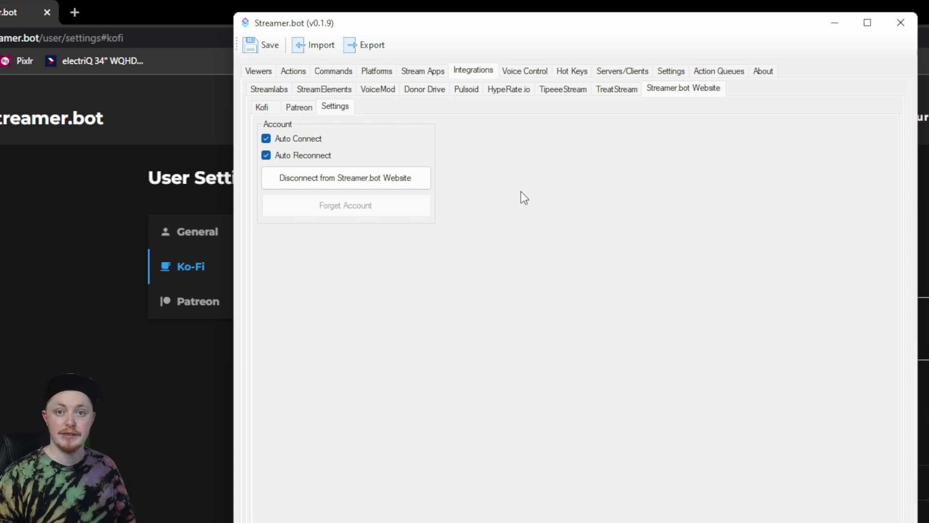
pyautogui.hotkey('ctrl', 'Tab')
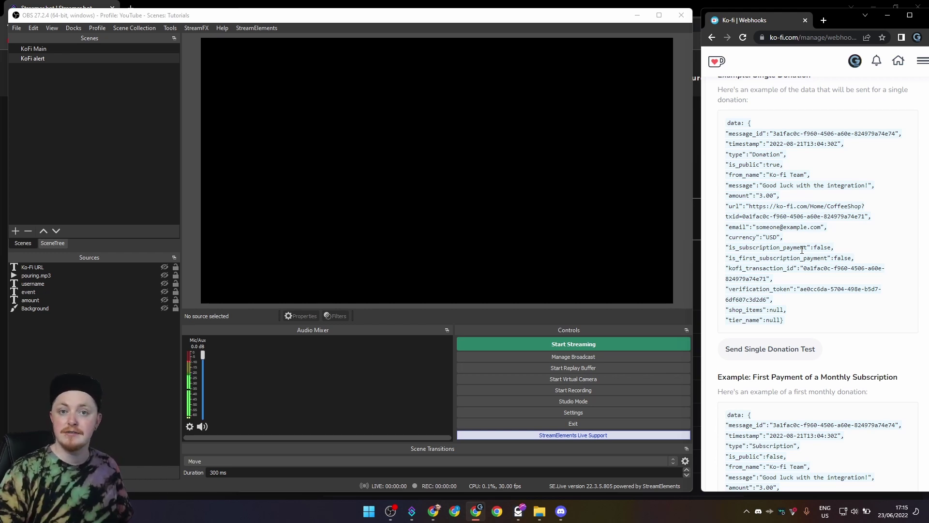
# Step: Send a Ko-fi single donation test to trigger the tip alert
pyautogui.scroll(-2, 802, 250)
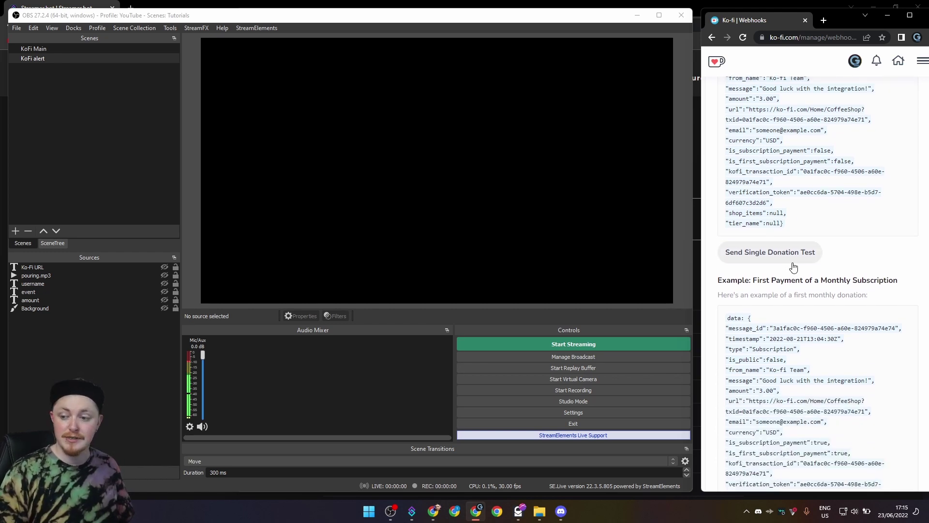
pyautogui.scroll(1, 817, 244)
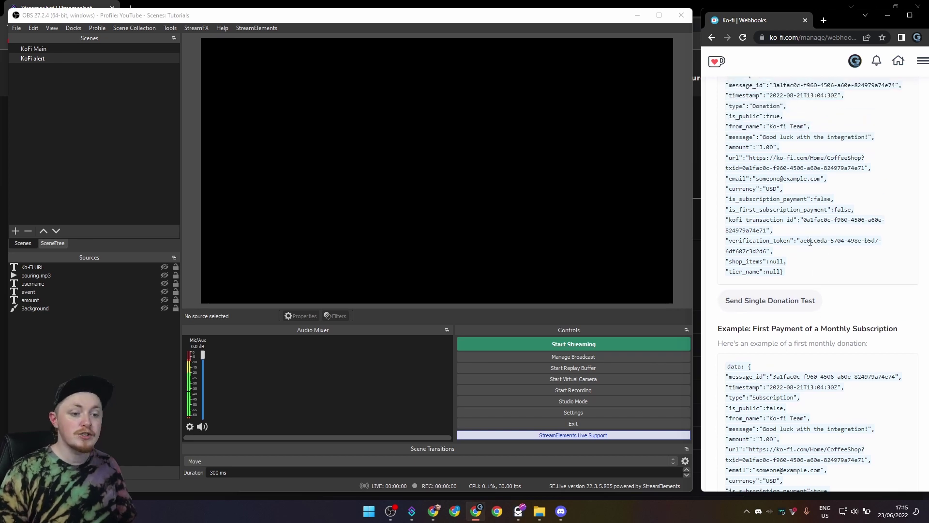
pyautogui.click(788, 309)
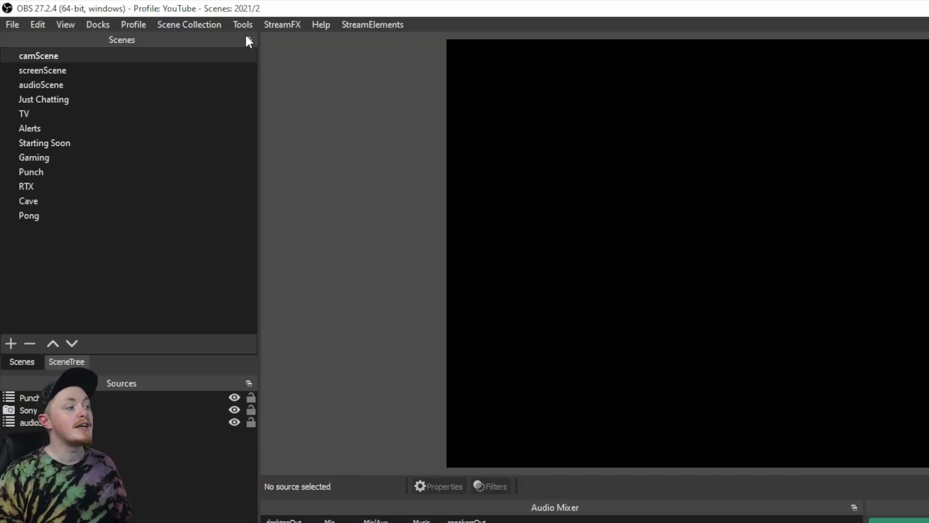
# Step: Import obs-scene.json via Source Copy as the KoFi alert scene, then send another donation test
pyautogui.click(242, 23)
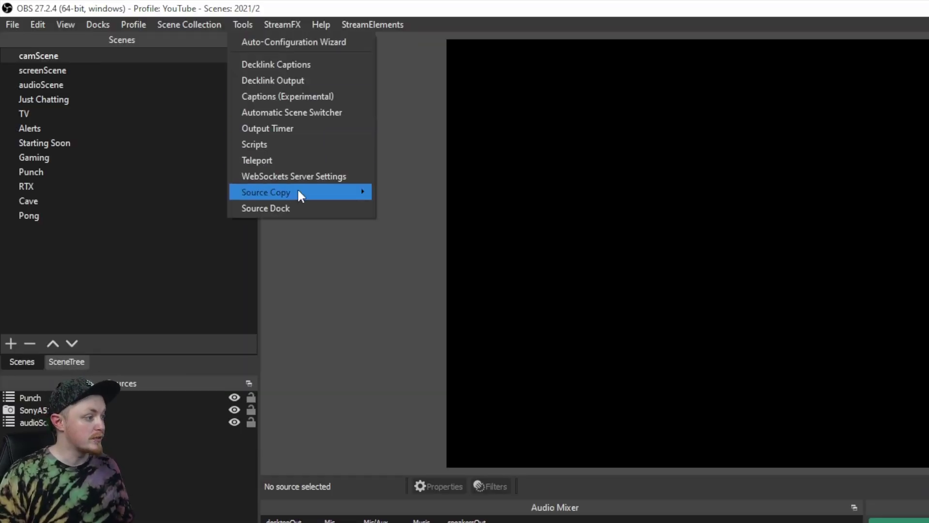
pyautogui.moveTo(299, 193)
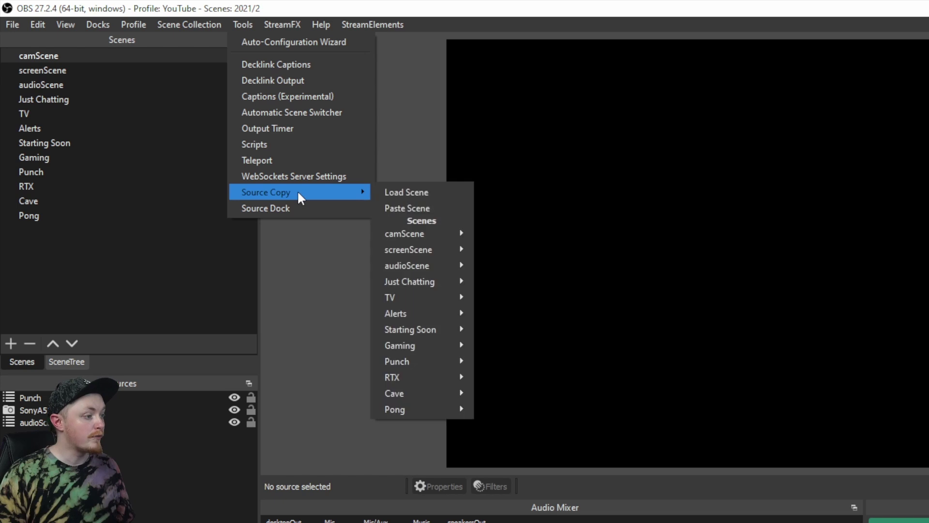
pyautogui.click(428, 196)
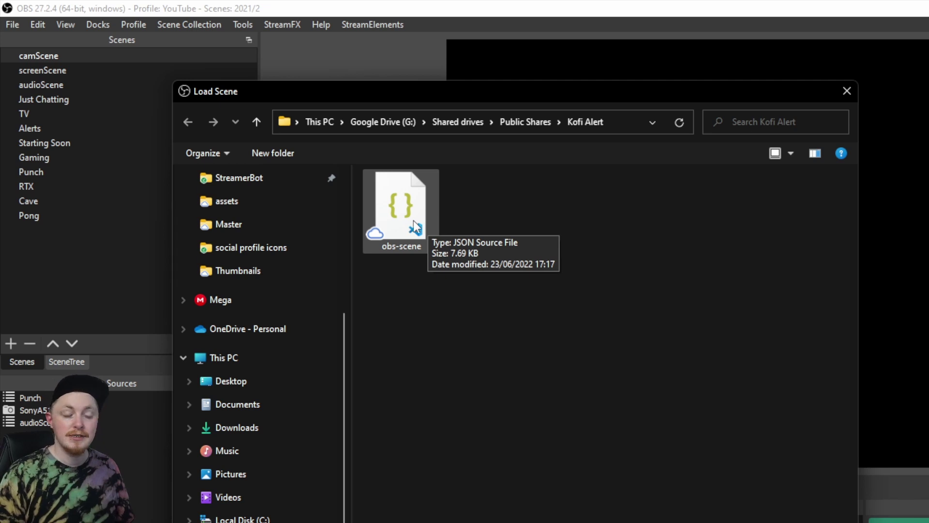
pyautogui.doubleClick(413, 219)
pyautogui.click(73, 231)
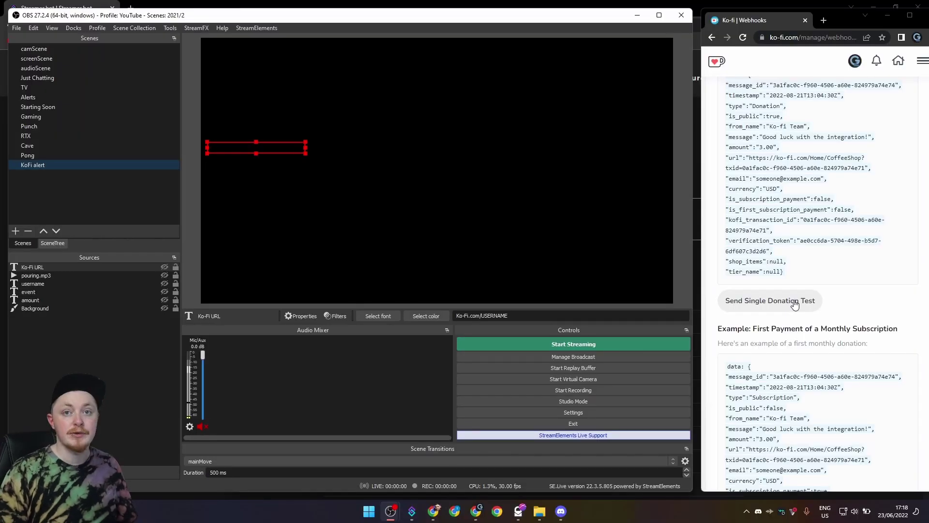
pyautogui.click(795, 301)
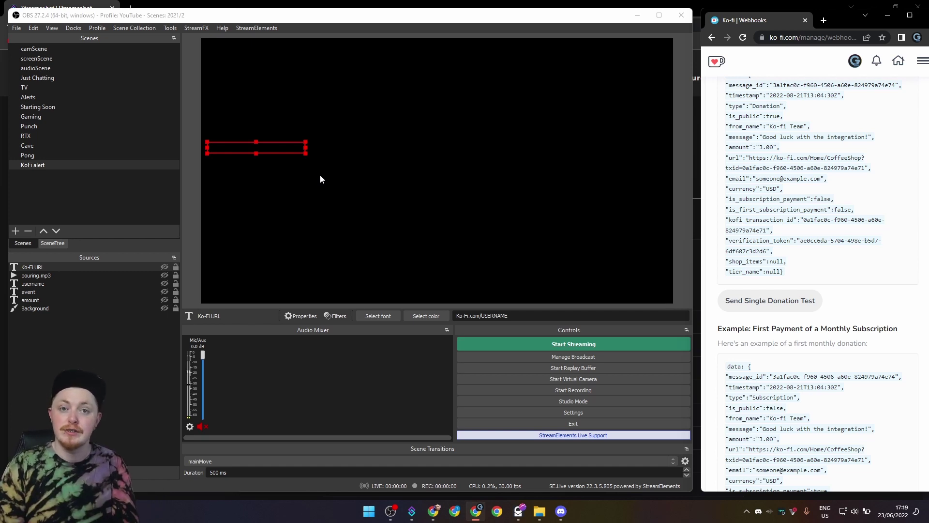
# Step: Inspect the Tip Alert username text sub-action's scene and source targets, leaving them unchanged
pyautogui.hotkey('alt', 'Tab')
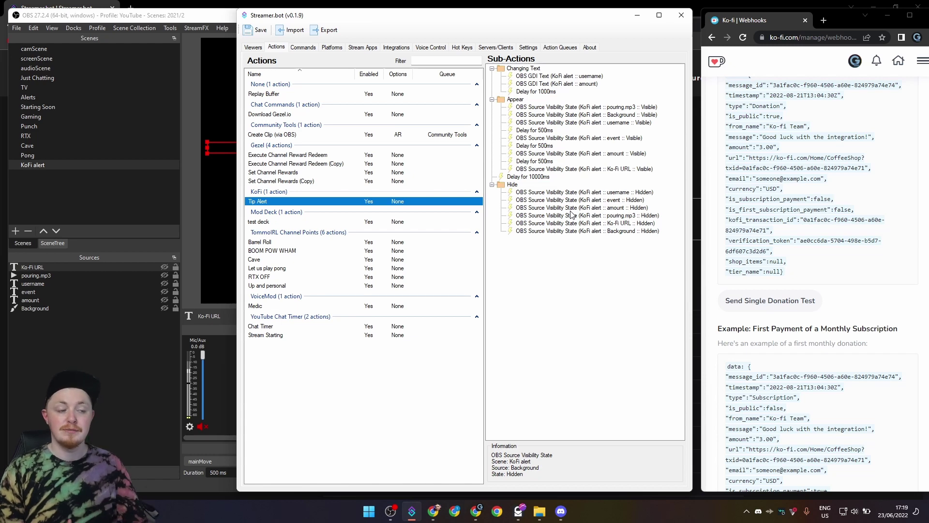
pyautogui.doubleClick(573, 76)
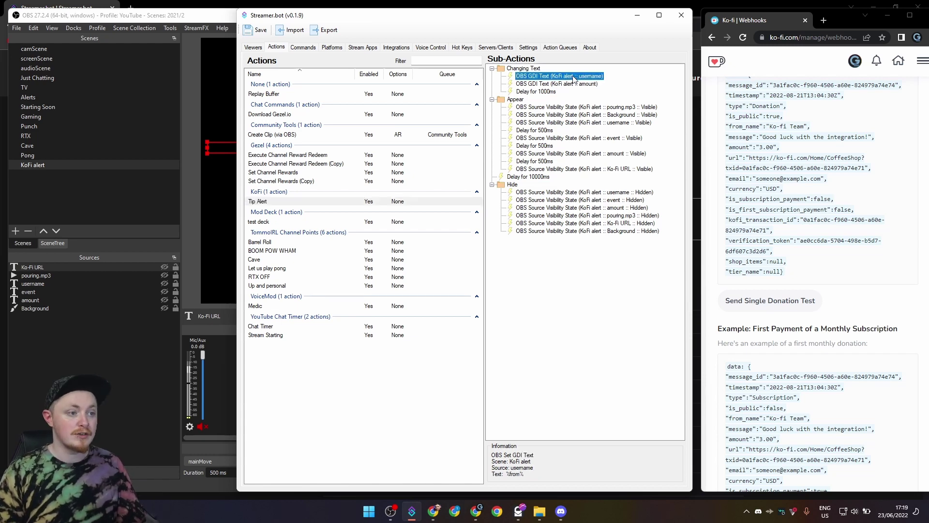
pyautogui.click(532, 226)
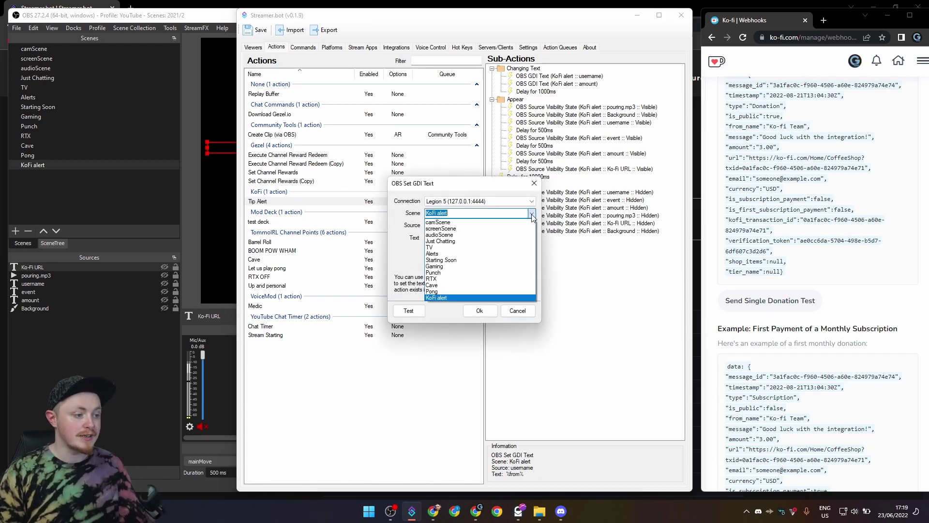
pyautogui.click(532, 225)
pyautogui.click(532, 228)
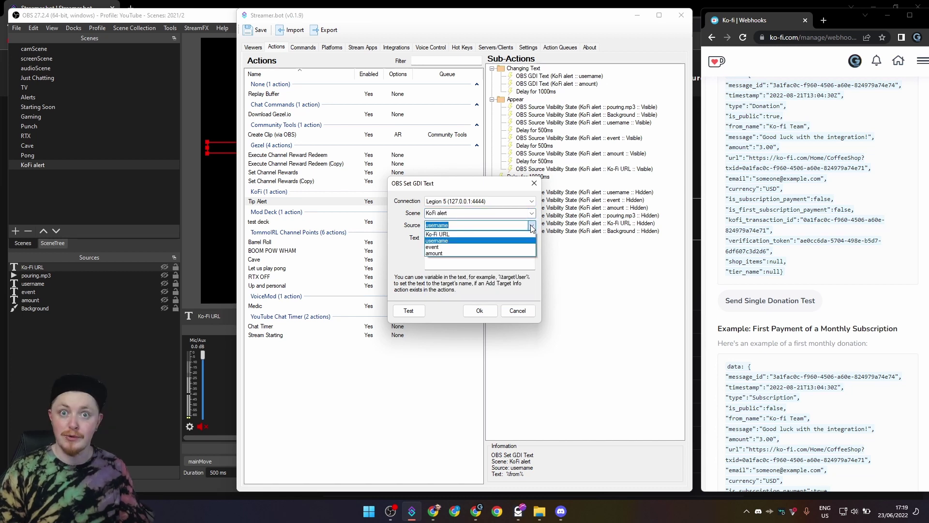
pyautogui.click(533, 228)
pyautogui.click(534, 183)
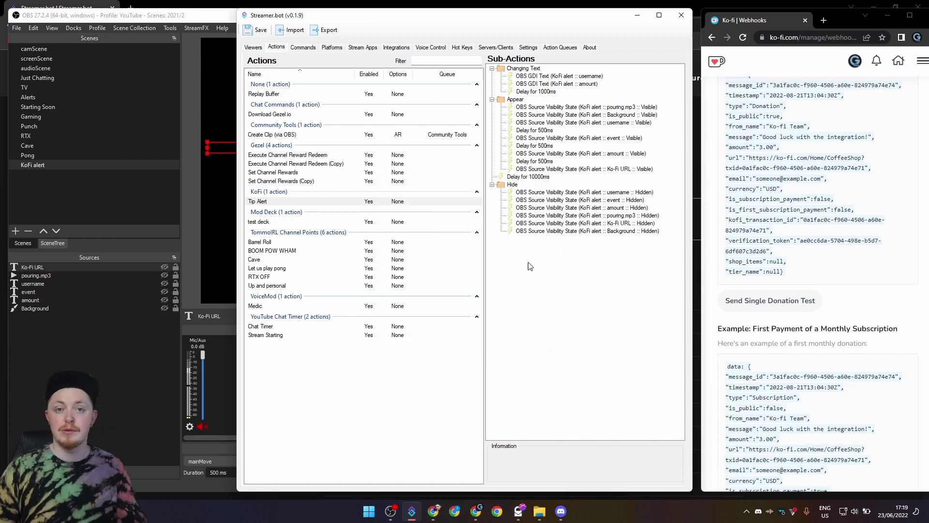
# Step: Open the Import Actions dialog from the Streamer.bot toolbar
pyautogui.click(291, 30)
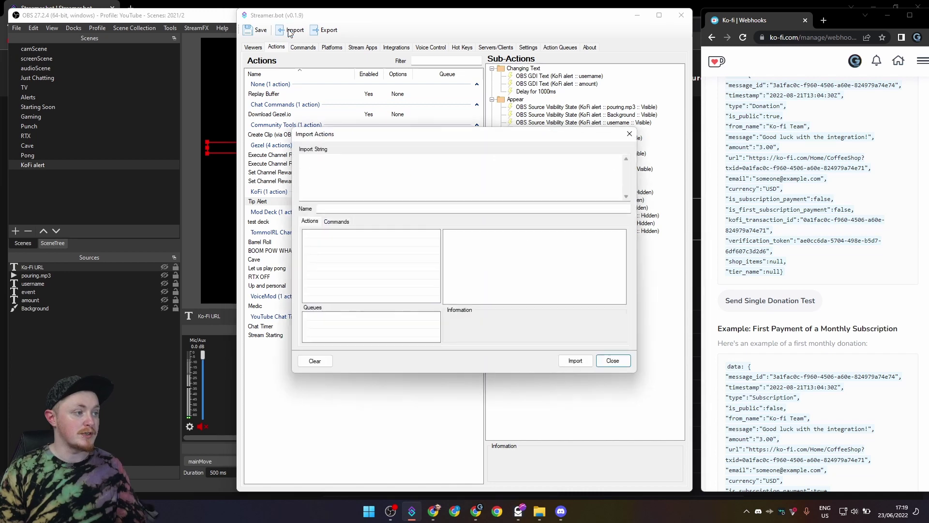